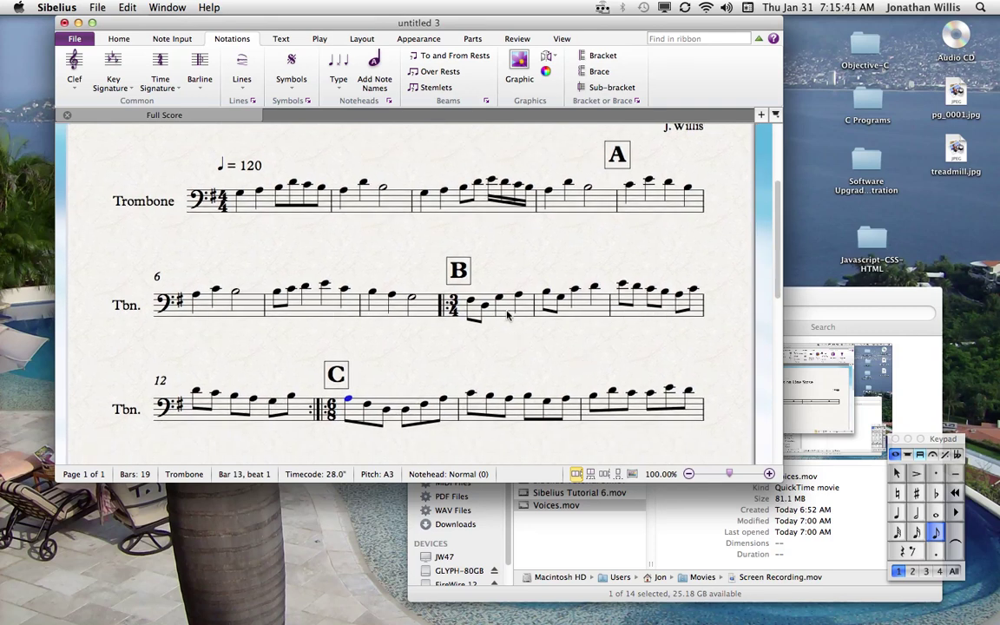
Select bar 9 at rehearsal mark B and begin a tempo text entry attached to it
click(509, 315)
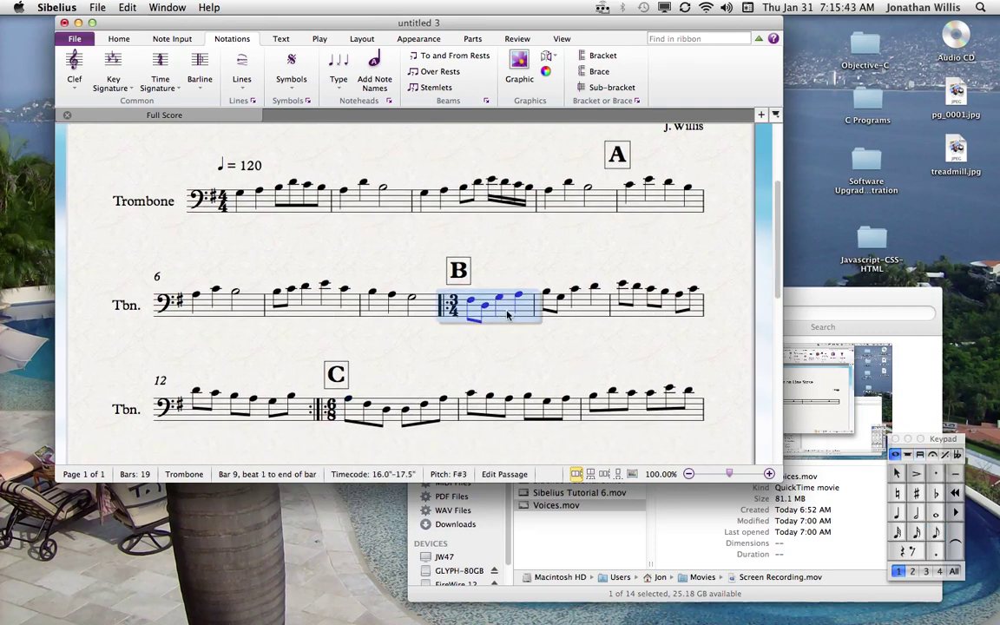
scroll(509, 362, right, 3)
scroll(508, 362, up, 1)
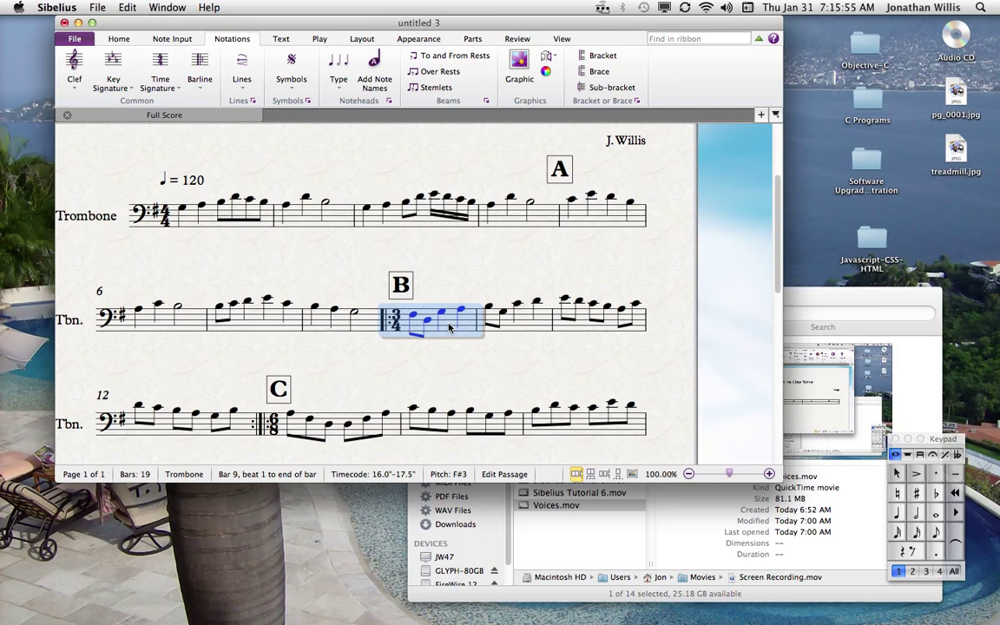
key(Escape)
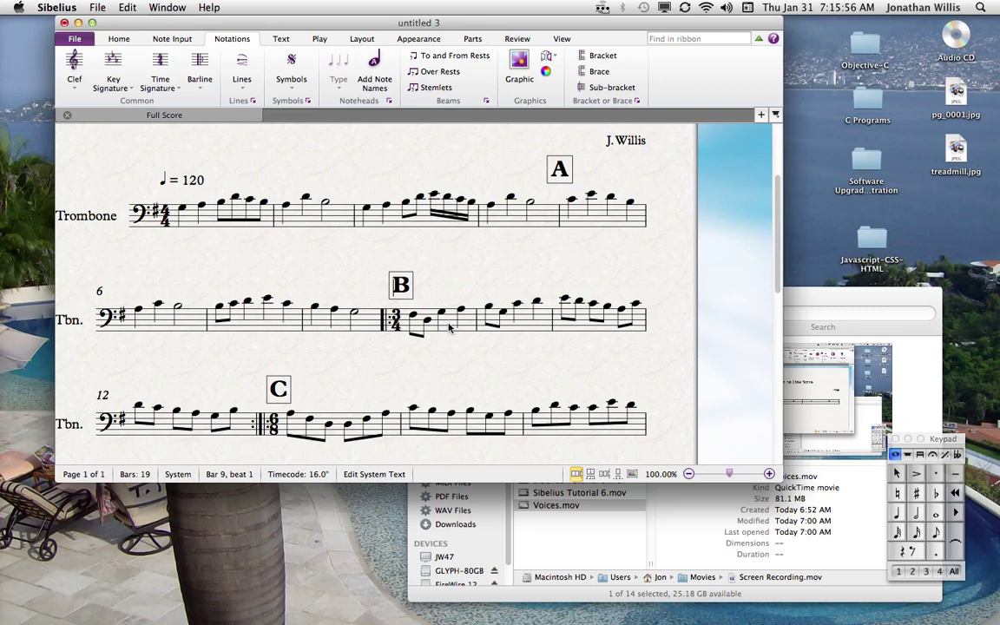
right_click(397, 296)
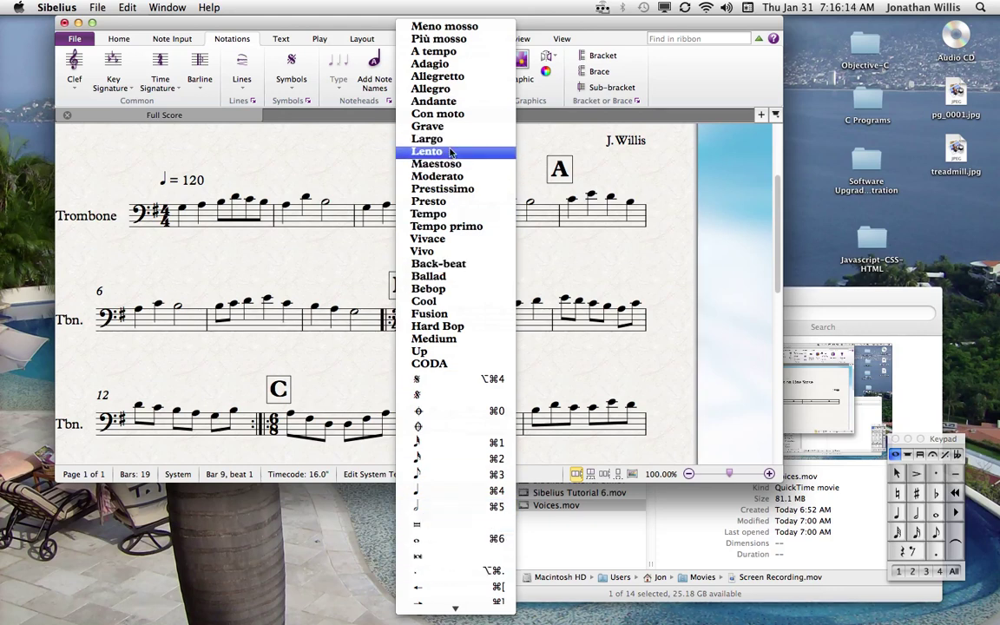
Enter a quarter-note = 100 tempo marking at bar 9 beside rehearsal mark B
click(427, 493)
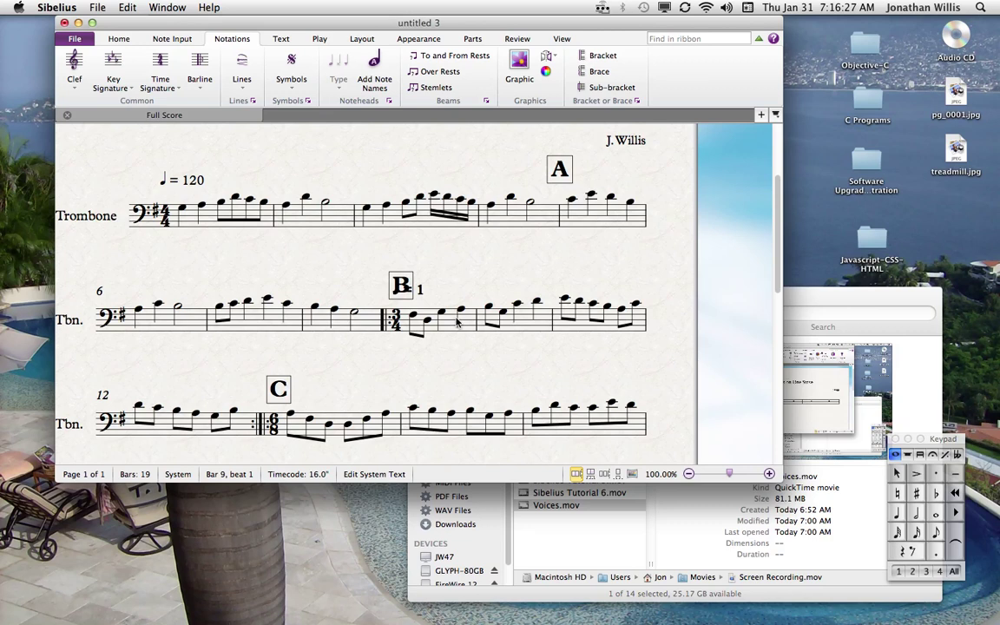
text(00)
key(Escape)
key(Escape)
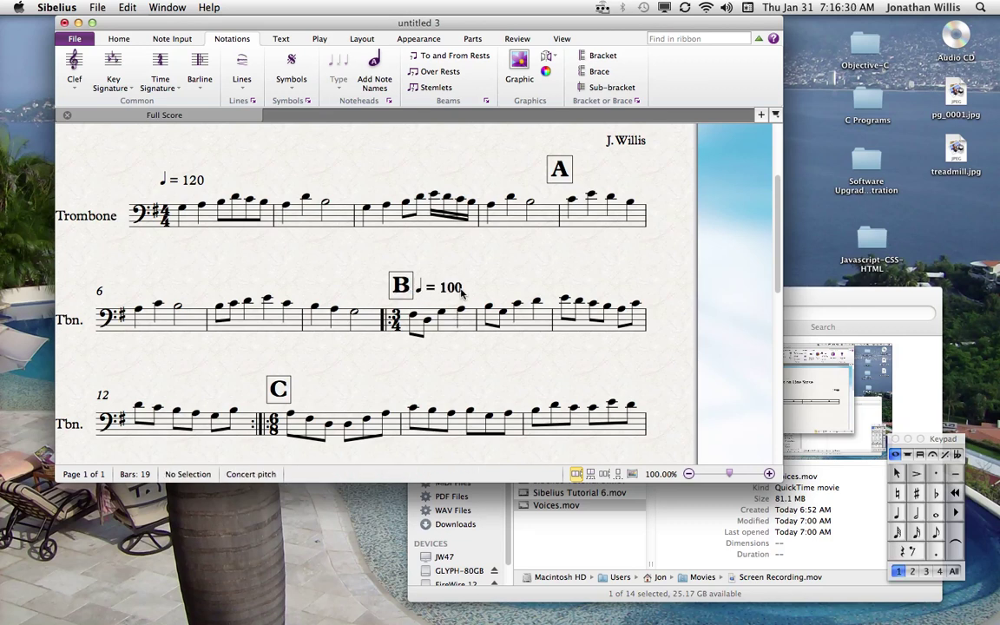
click(444, 292)
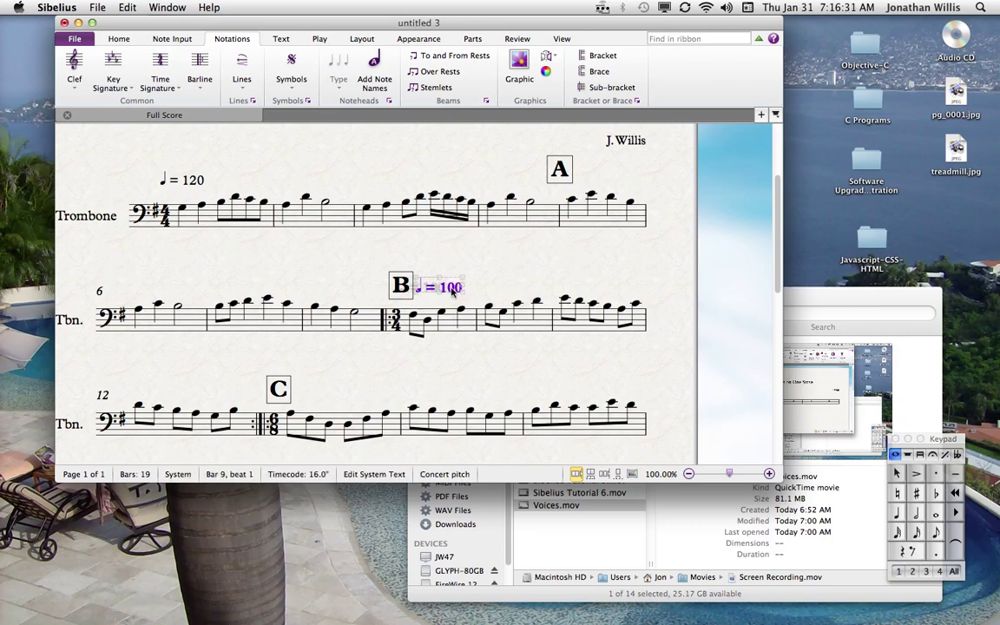
Raise rehearsal marks B and C and nudge the ♩ = 100 marking left and down beneath B
click(400, 285)
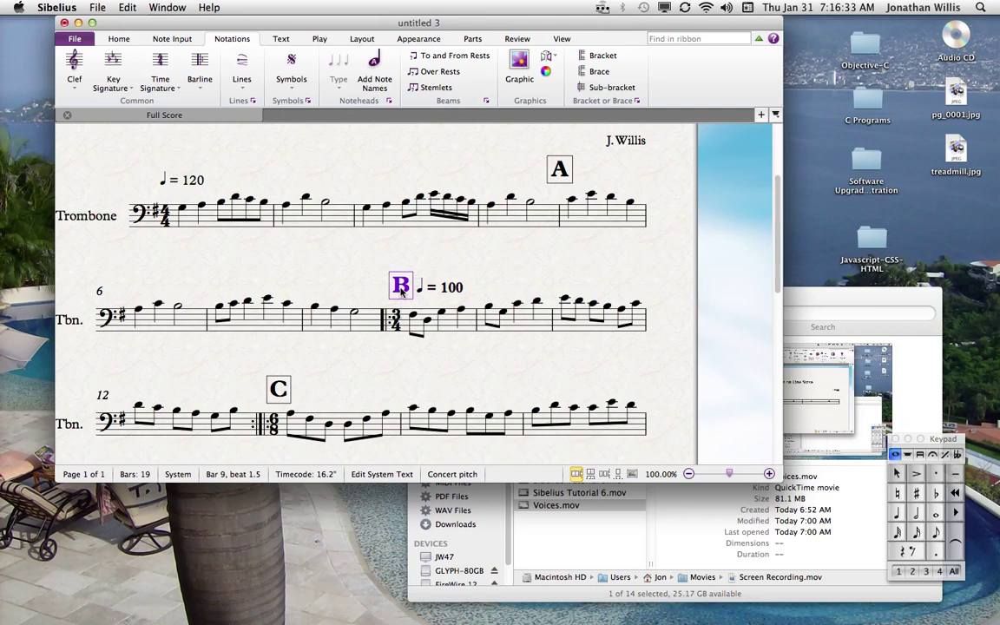
drag(401, 285, 402, 273)
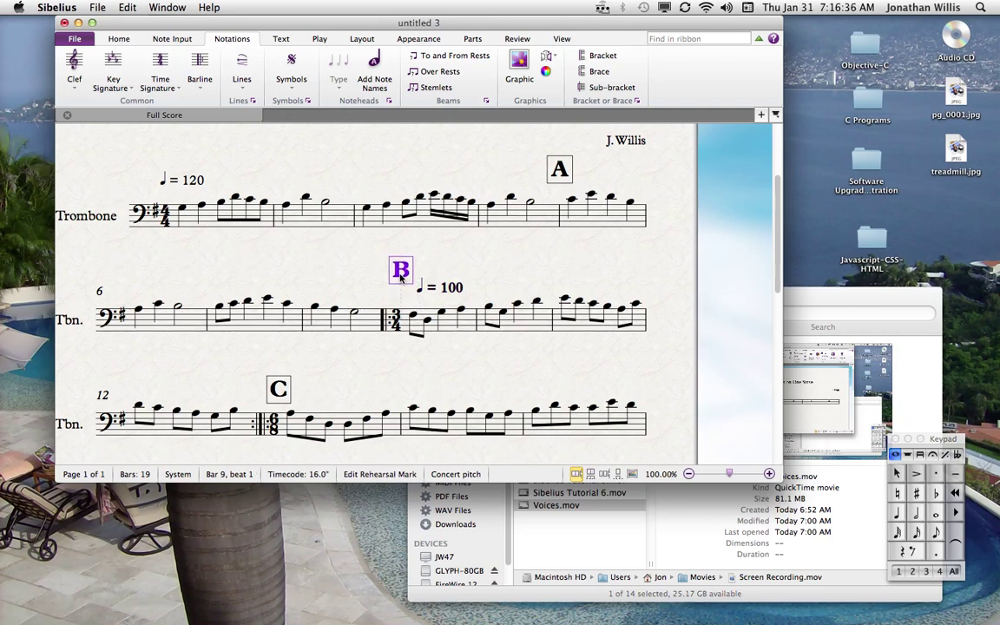
click(421, 295)
key(Left)
key(Left)
key(Left)
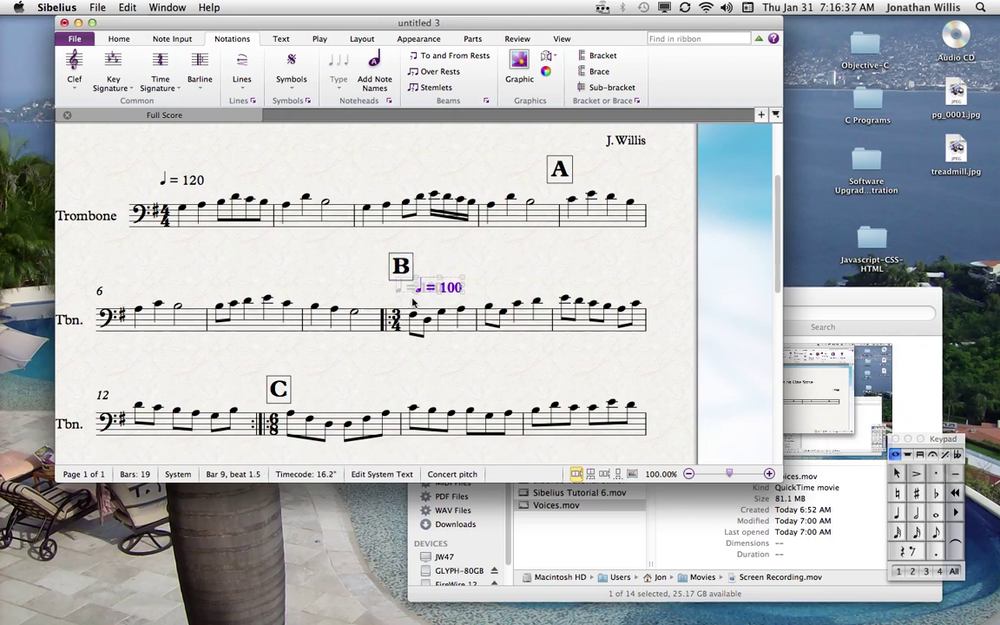
key(Down)
key(Down)
click(495, 278)
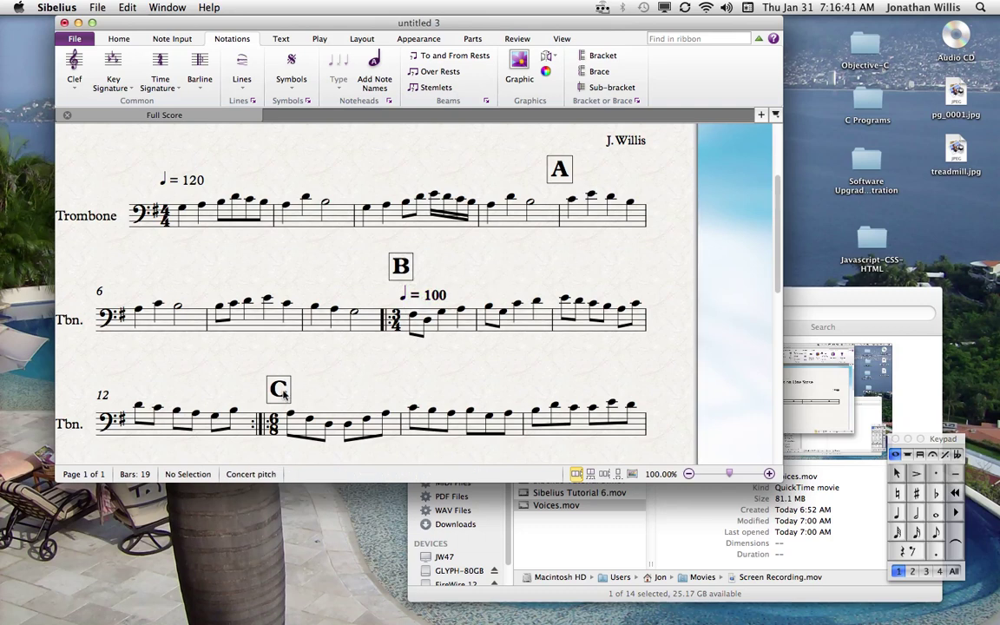
drag(283, 400, 283, 385)
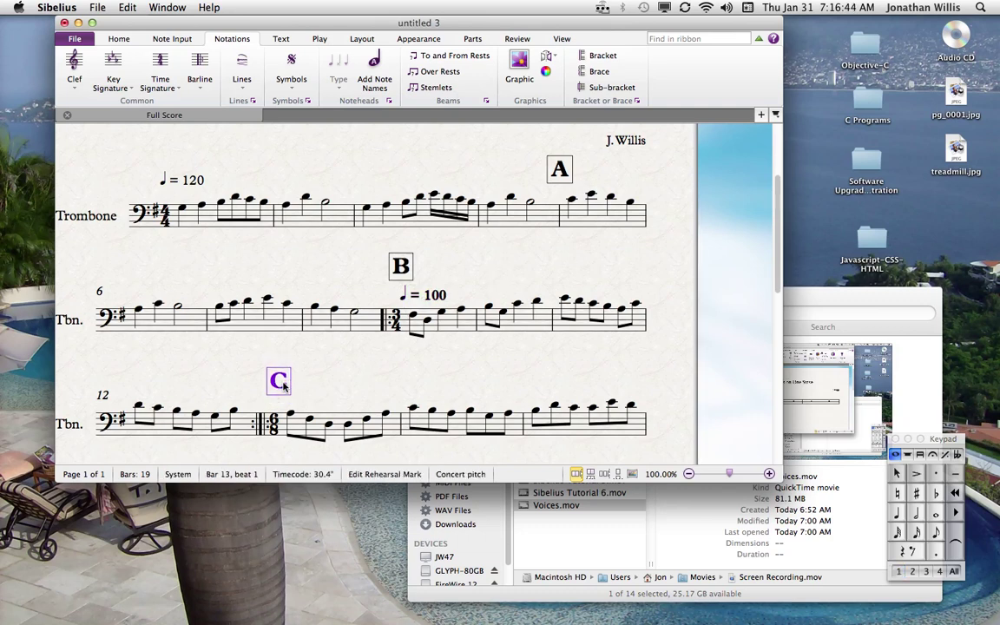
click(219, 307)
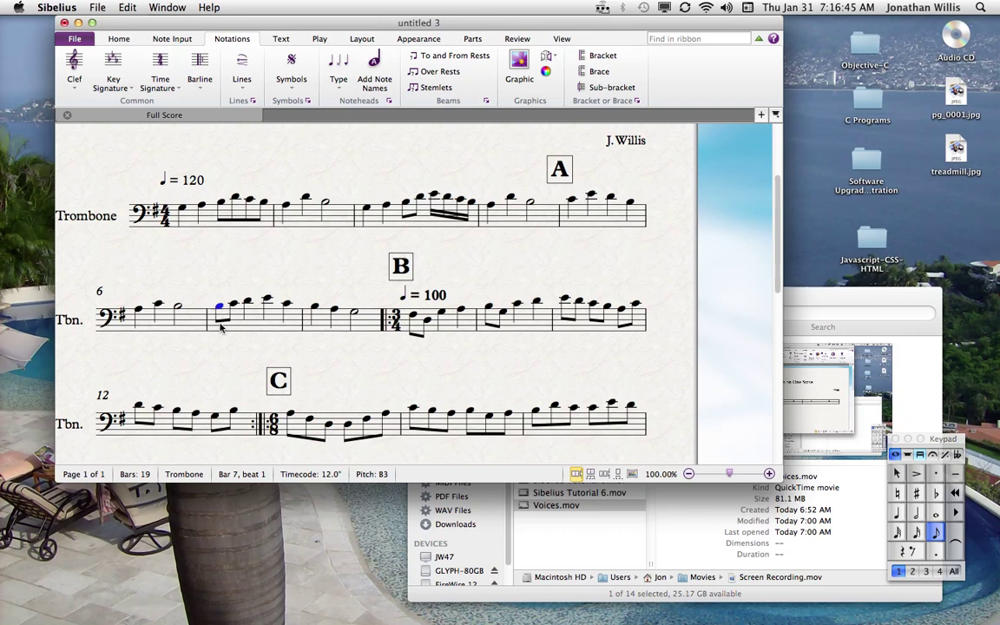
key(p)
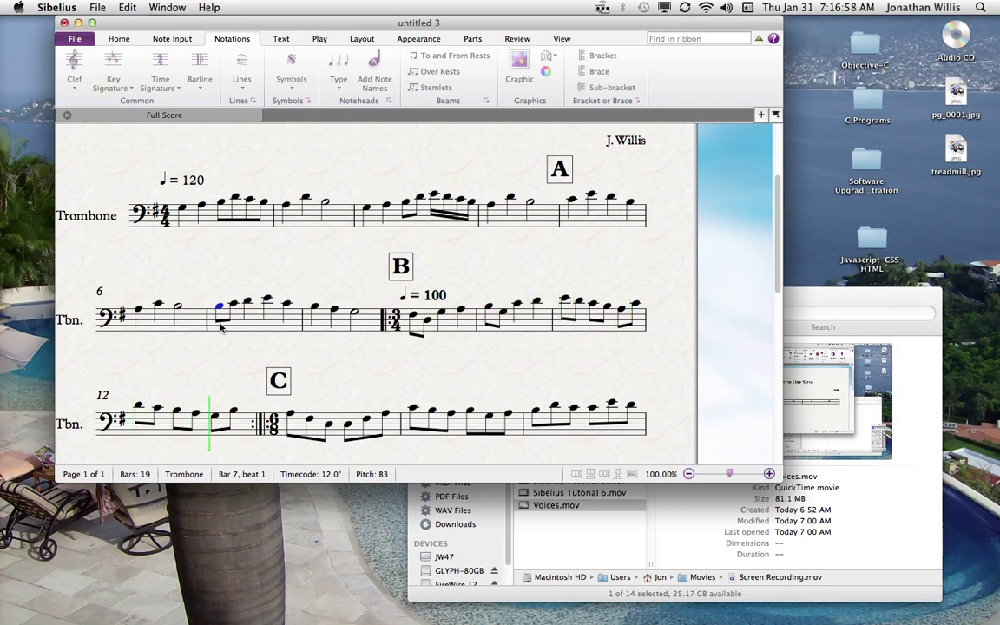
key(Escape)
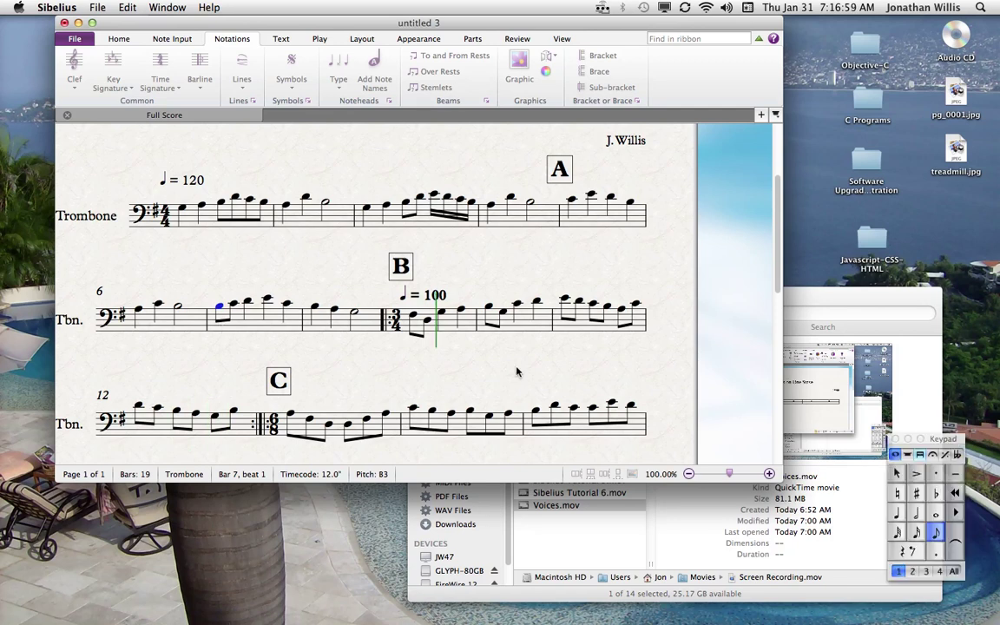
key(Escape)
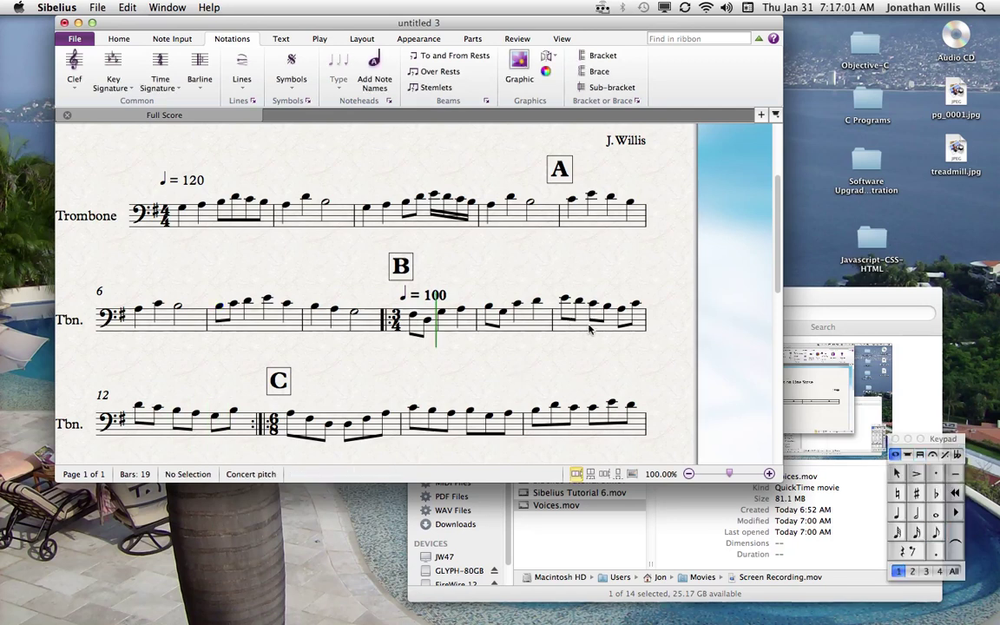
click(588, 328)
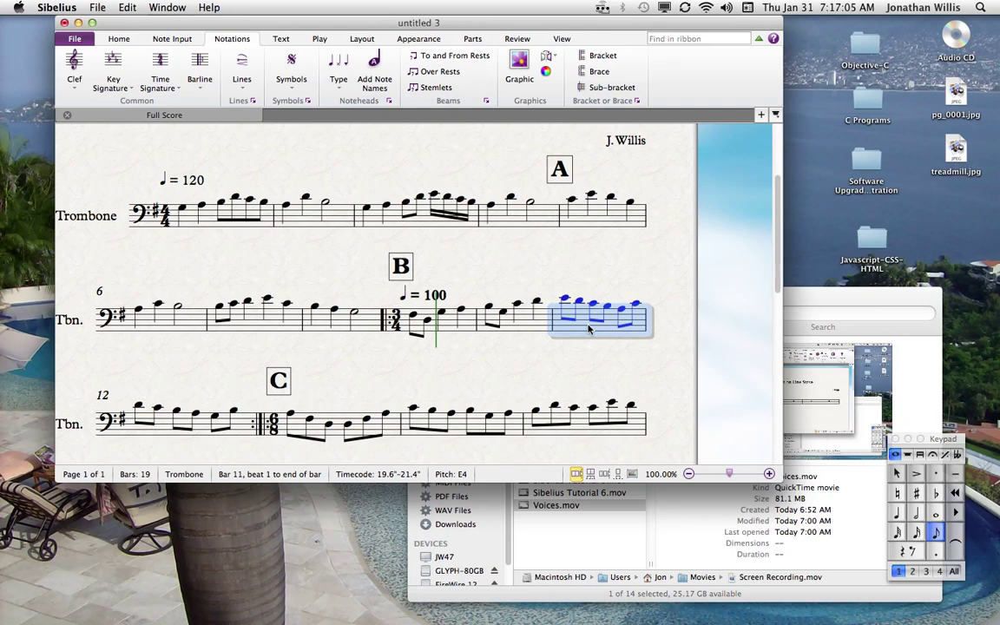
Enter half-note A3s at the start of bars 11 and 12 in place of the eighth-note runs
key(n)
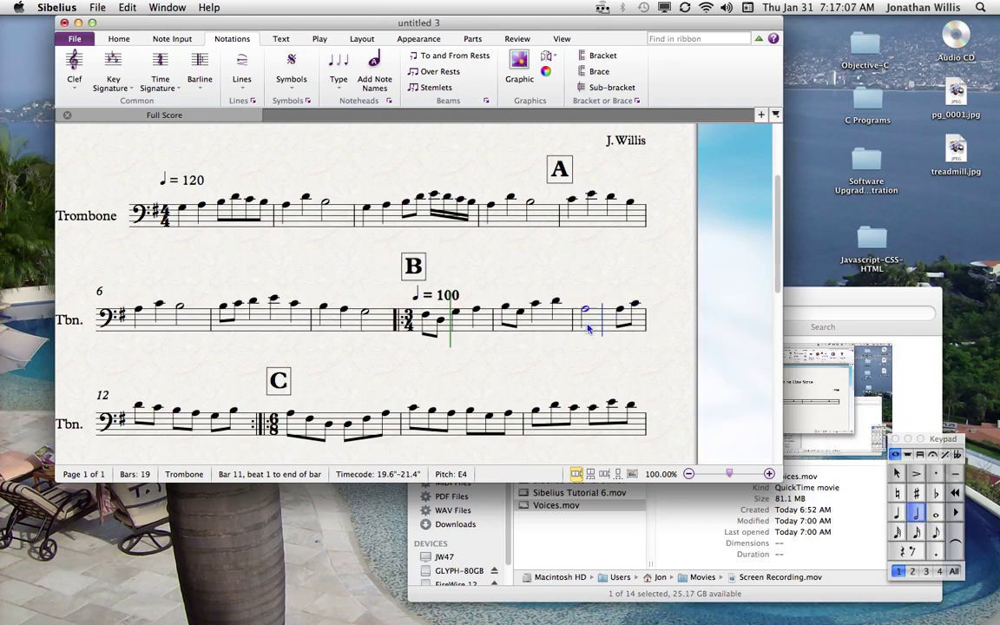
key(6)
key(a)
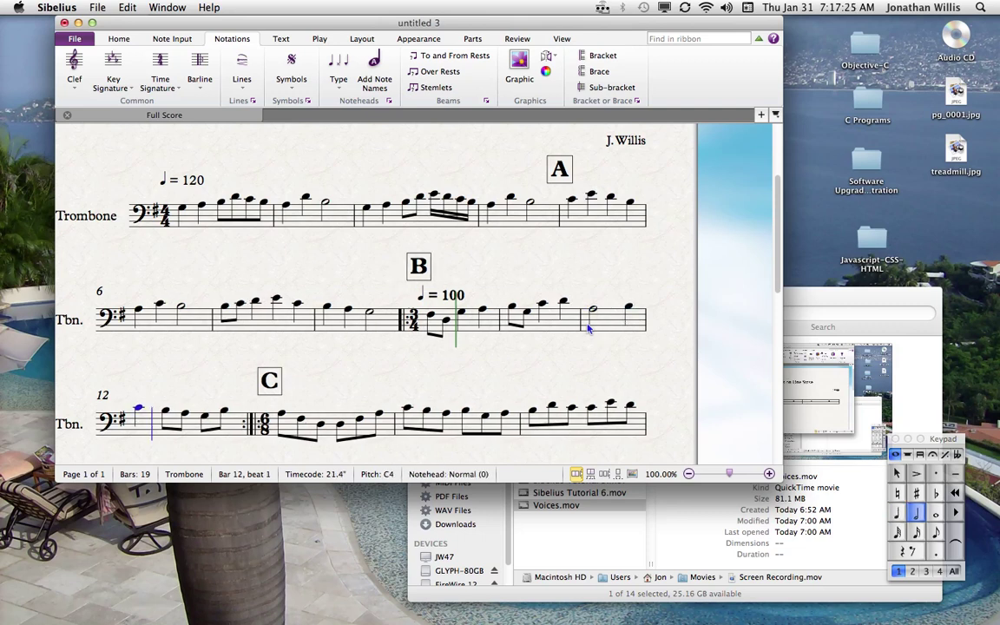
key(a)
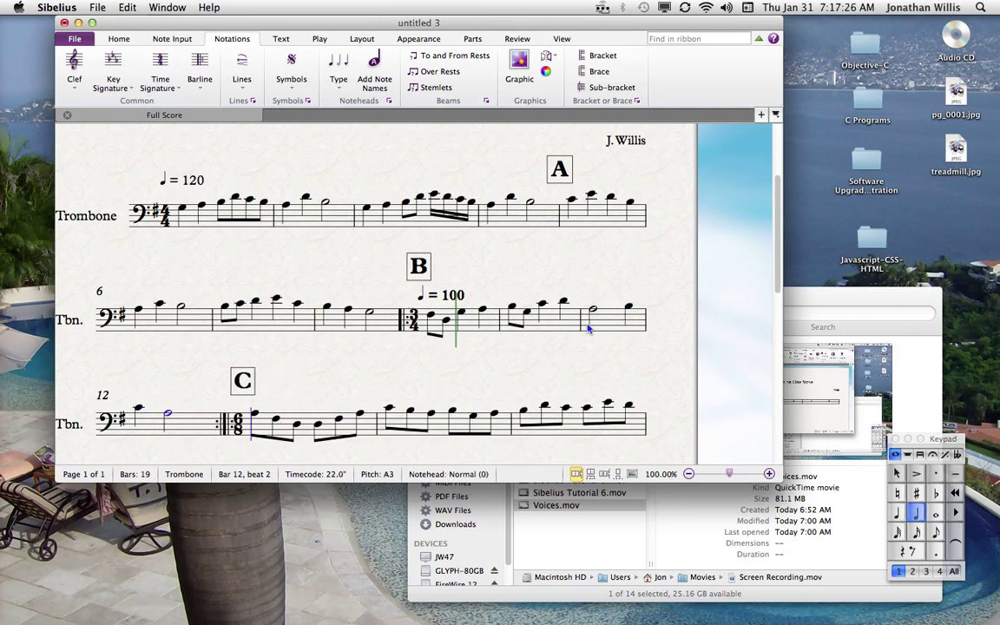
key(Escape)
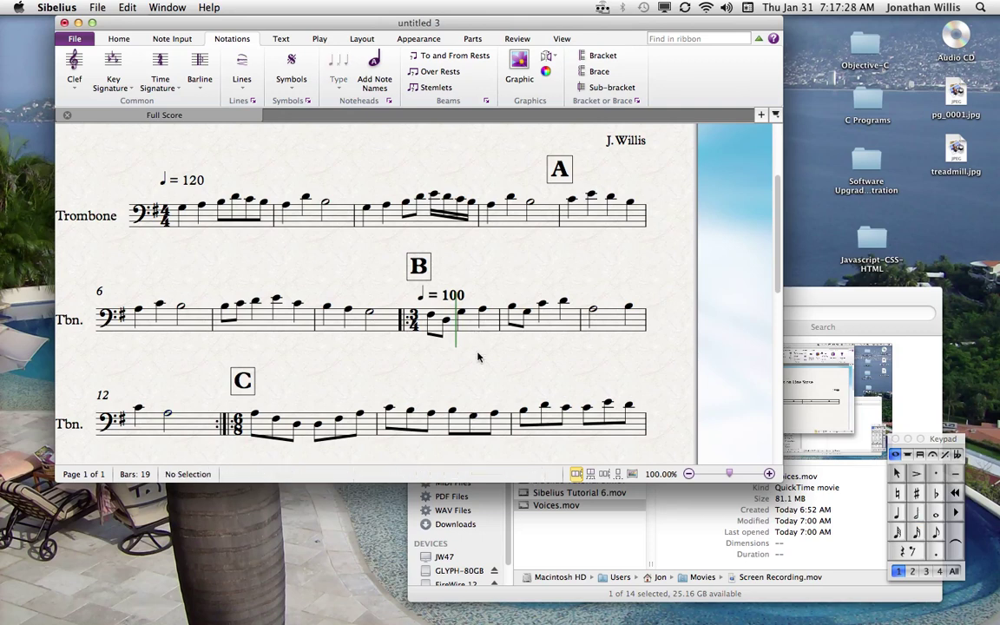
Play the trombone part back from bar 9 to check the ♩ = 100 tempo and rewritten bars
click(430, 318)
key(p)
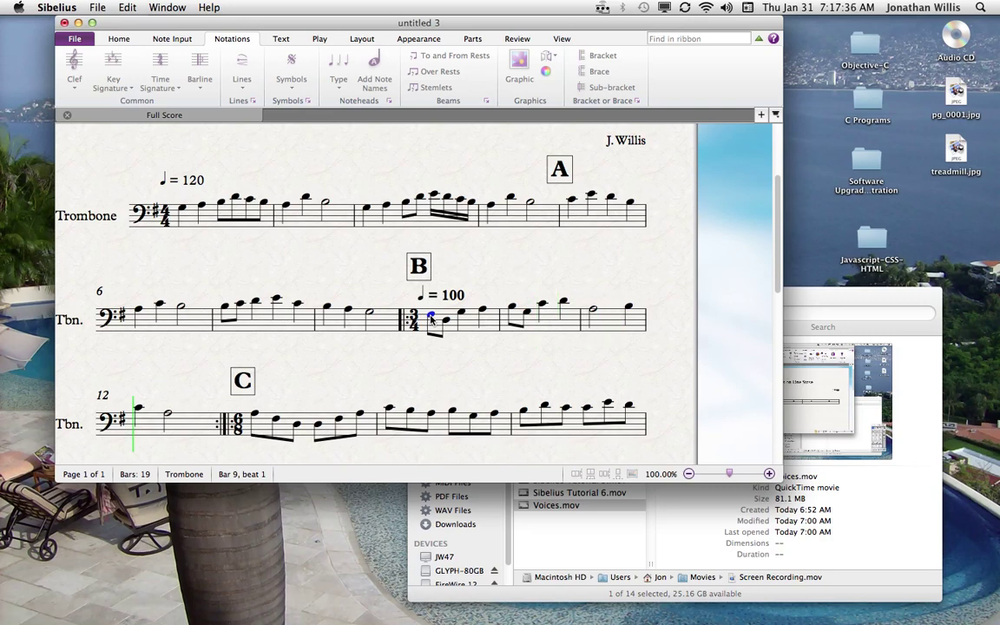
key(p)
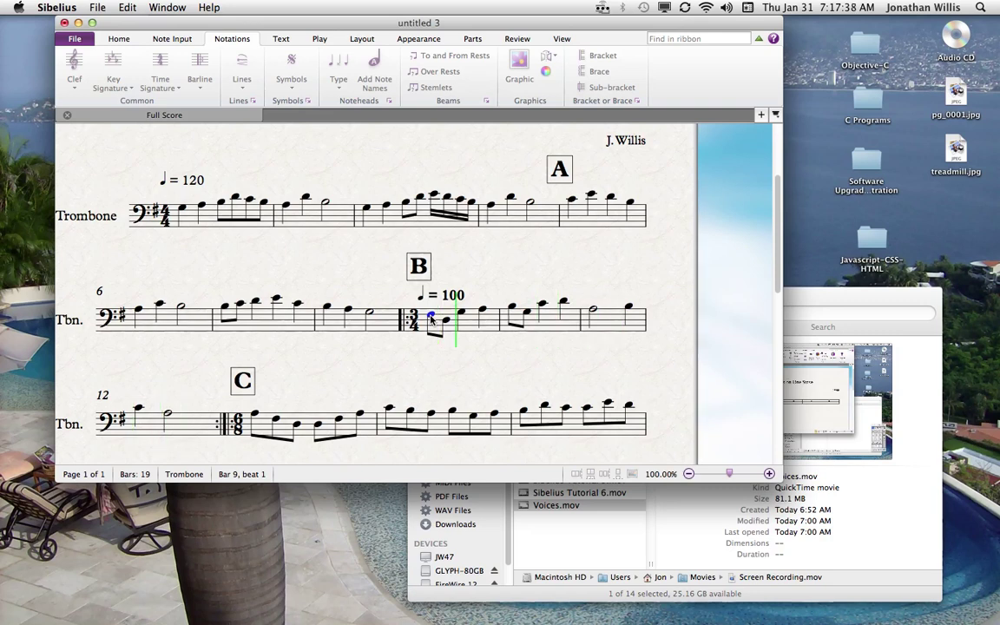
key(Escape)
Pan the score down to show bars 6–19 around rehearsal marks B and C
click(529, 382)
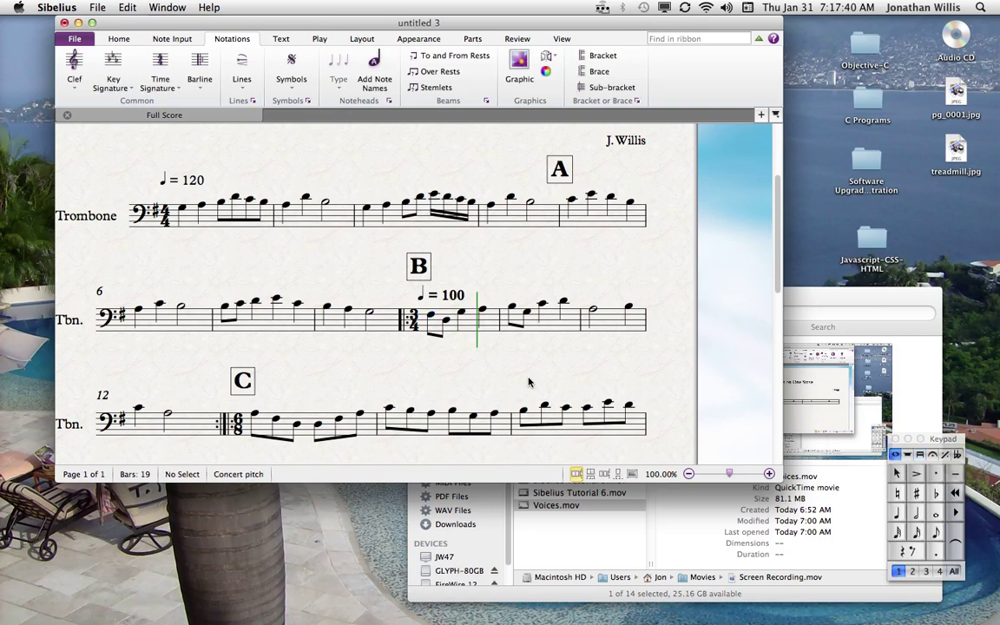
drag(529, 382, 528, 337)
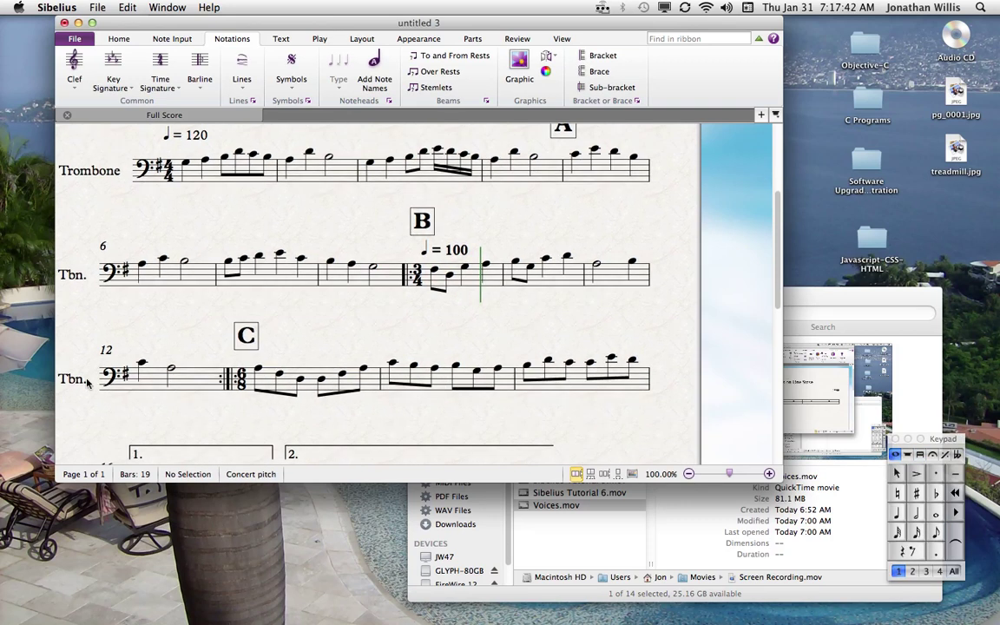
drag(466, 330, 457, 250)
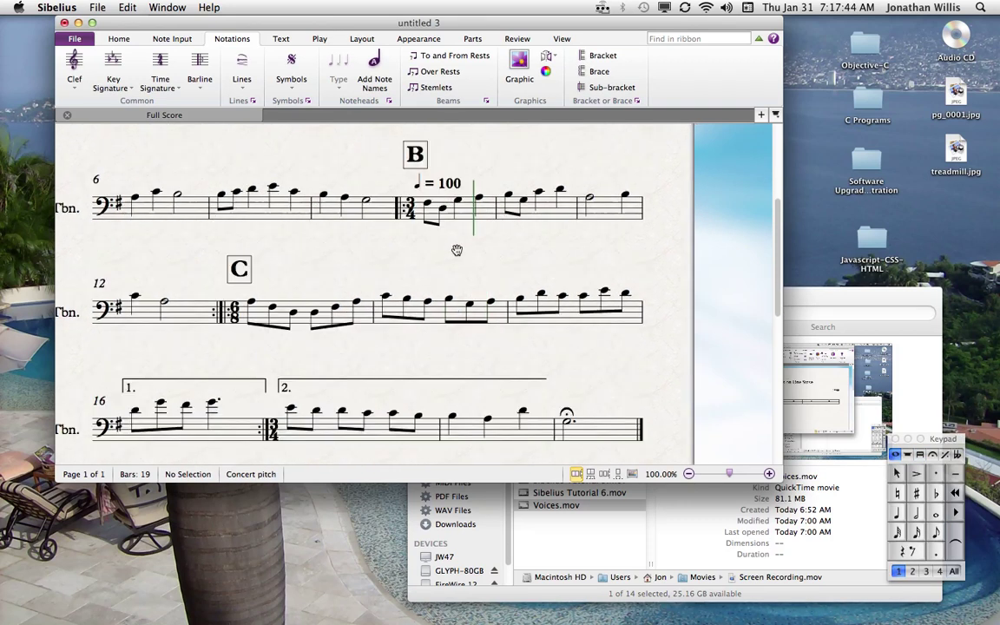
scroll(431, 308, left, 3)
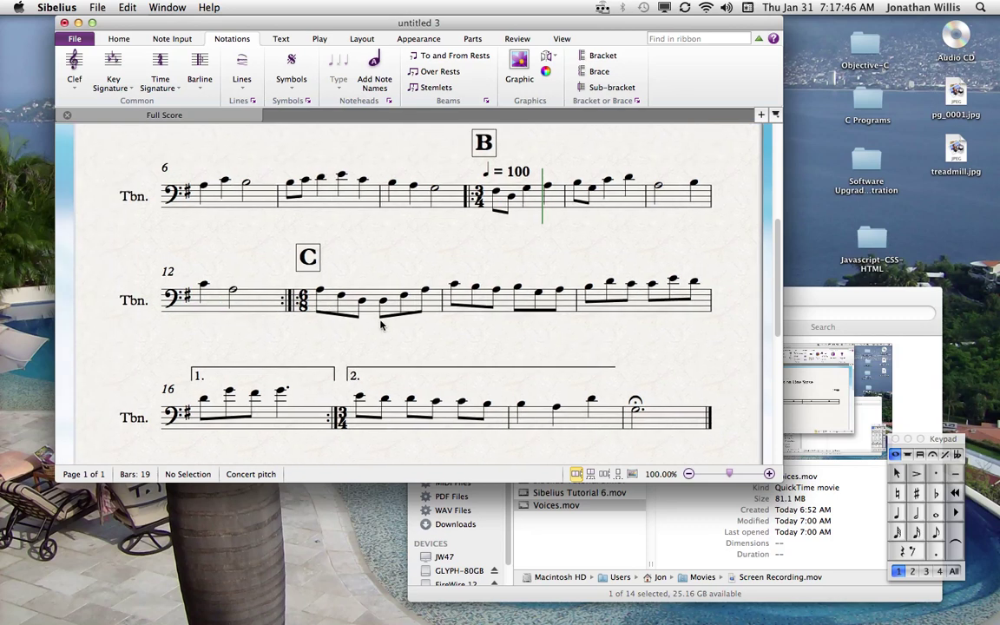
Add a dotted-quarter = 70 tempo marking at bar 13 (mark C) and nudge it slightly lower
click(374, 314)
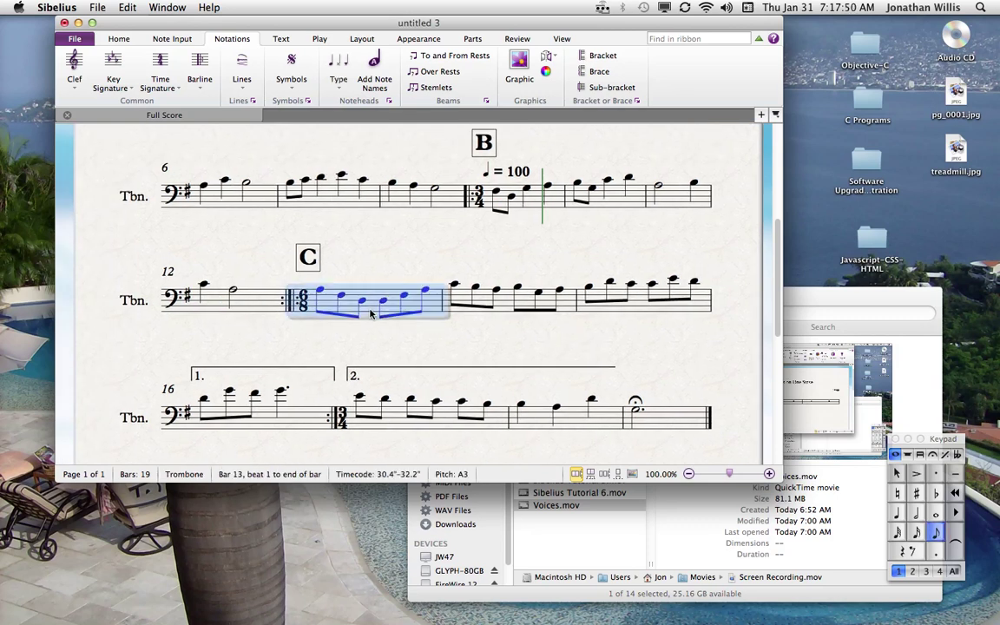
click(308, 258)
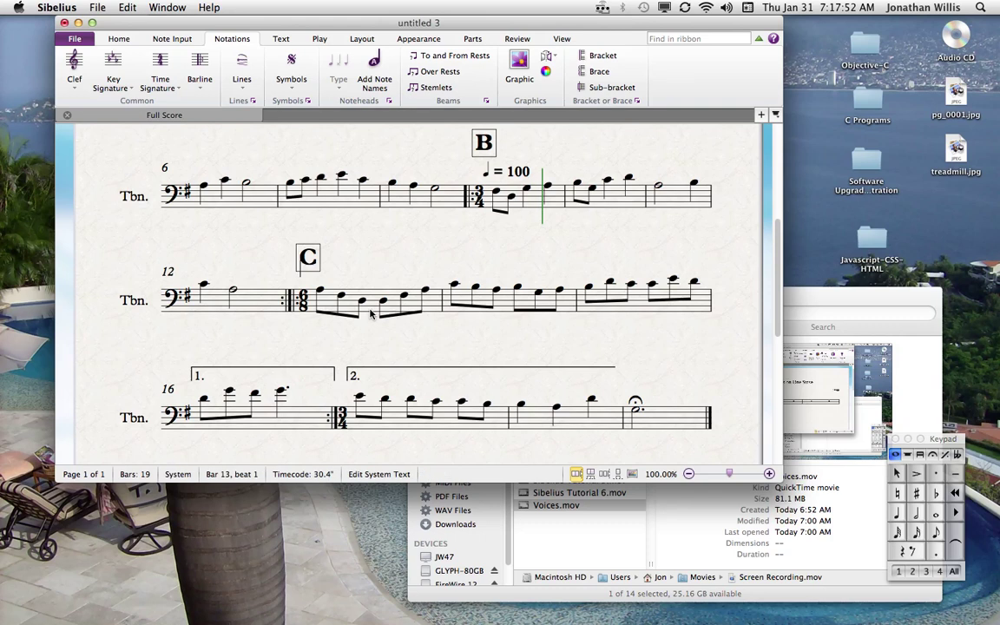
right_click(302, 276)
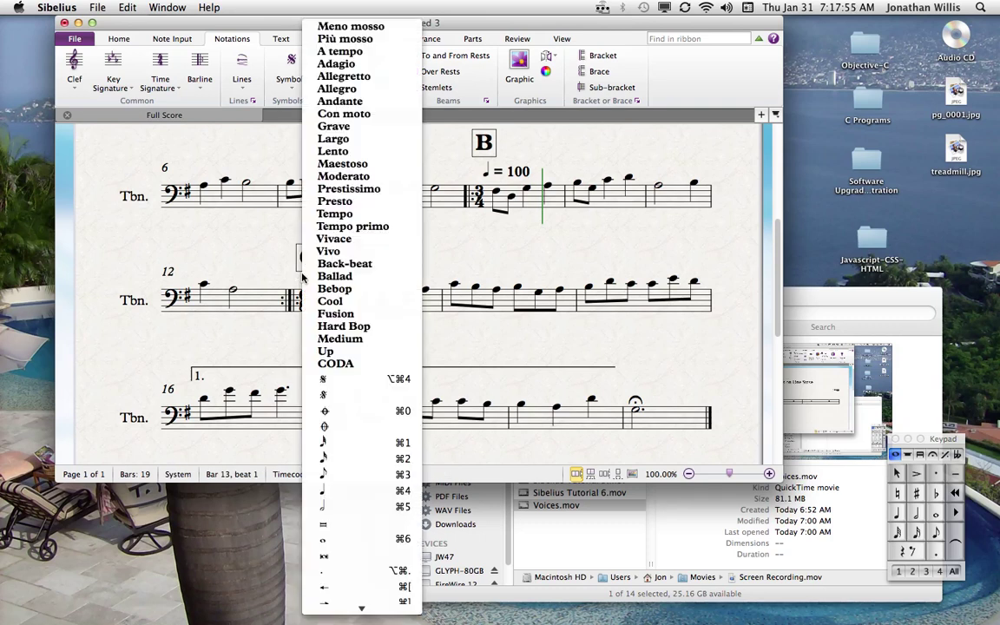
click(326, 492)
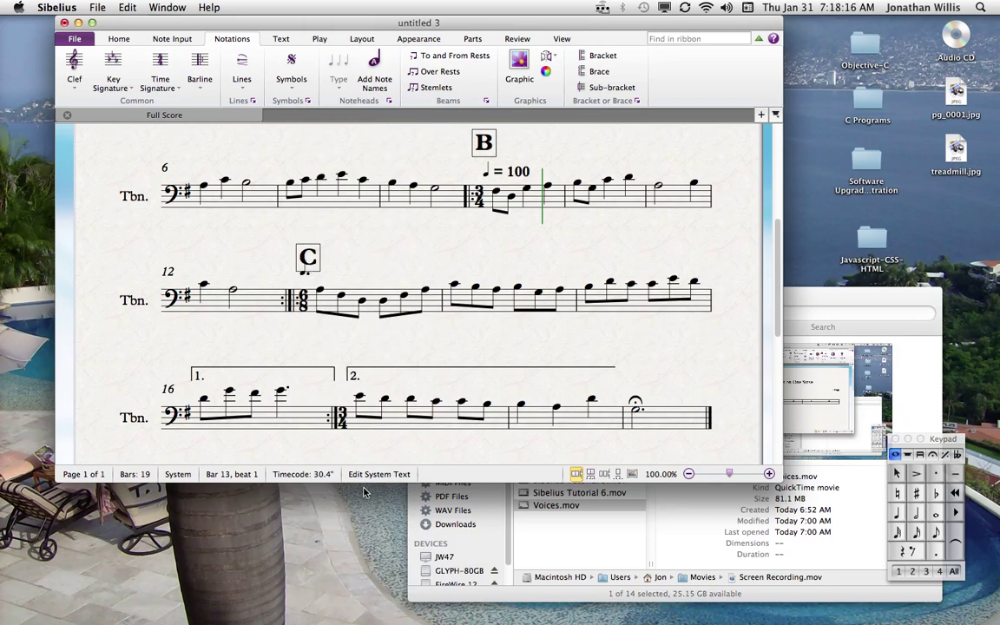
text(= 70)
key(Escape)
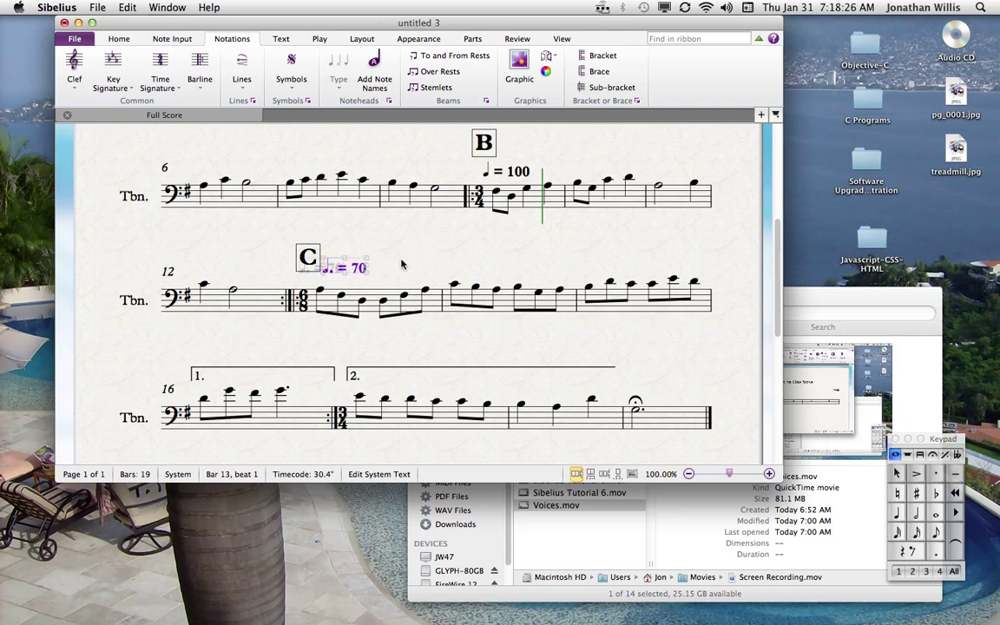
drag(354, 274, 355, 284)
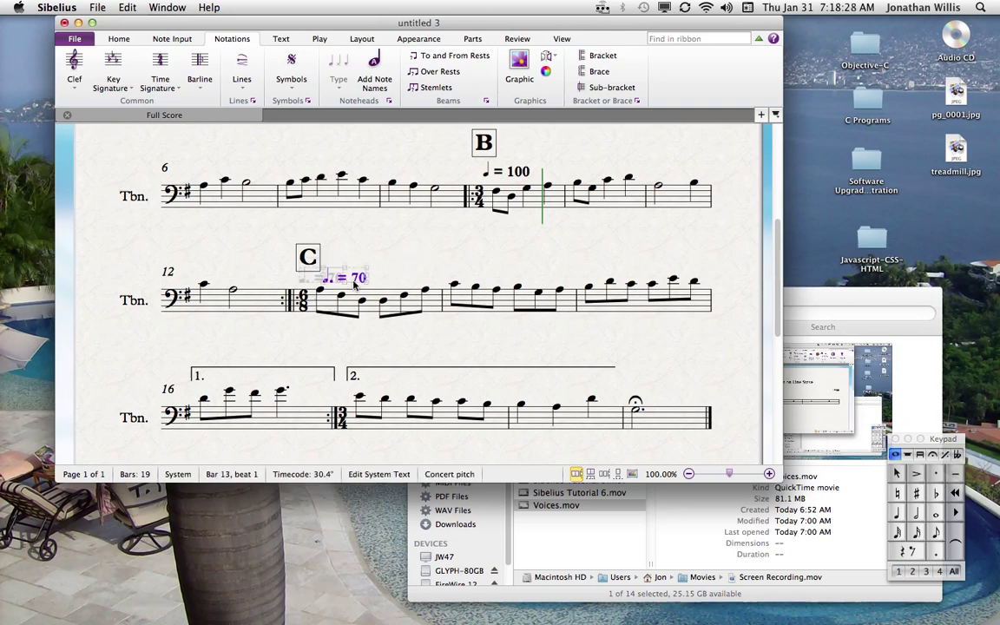
key(Escape)
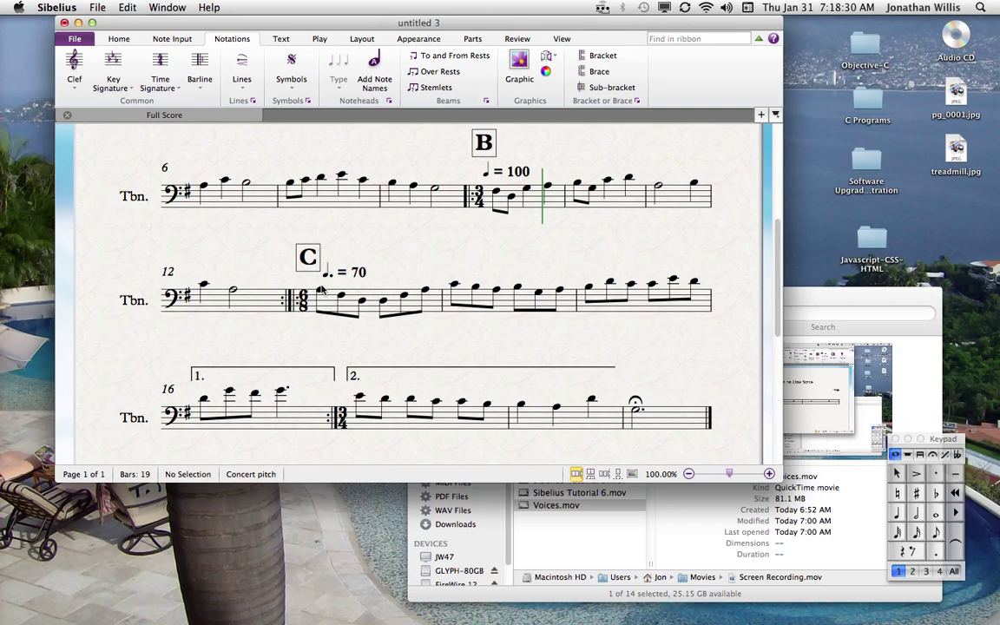
Play from bar 9 to hear the ♩ = 100 and ♩. = 70 changes, then return to the top
click(496, 194)
key(p)
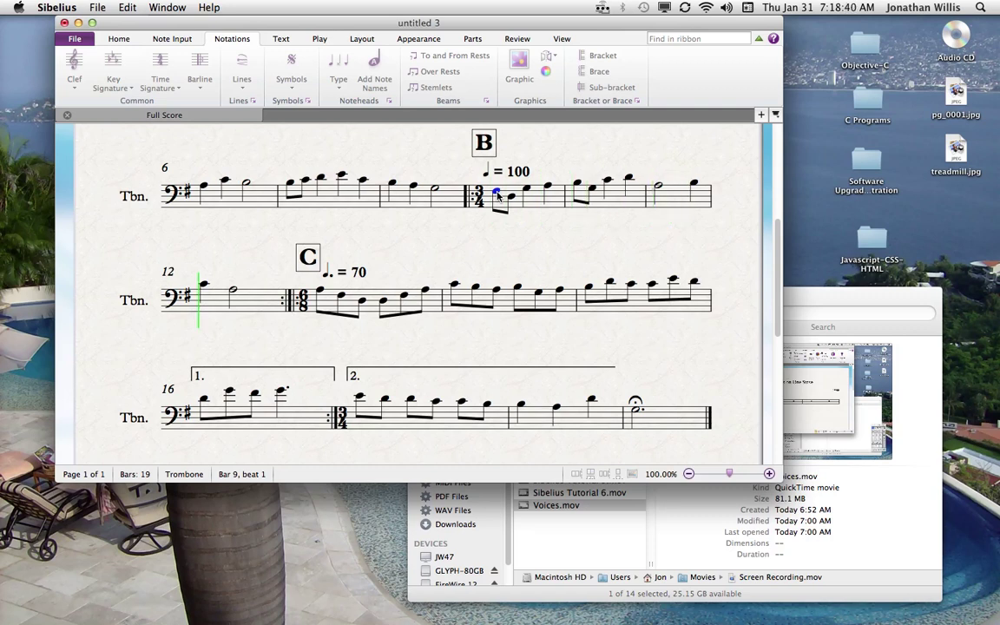
key(p)
key(space)
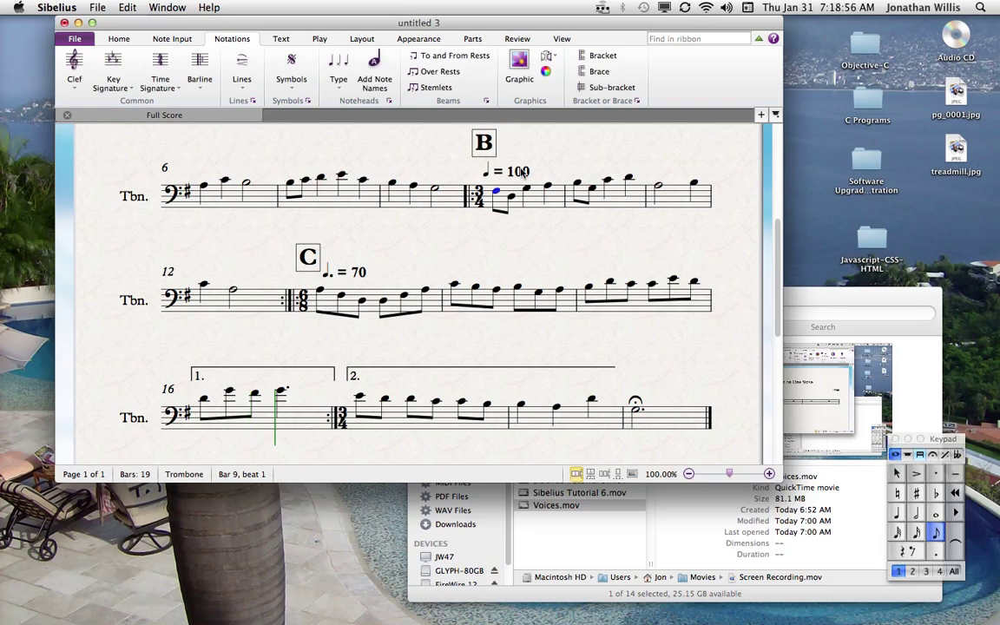
scroll(500, 314, up, 3)
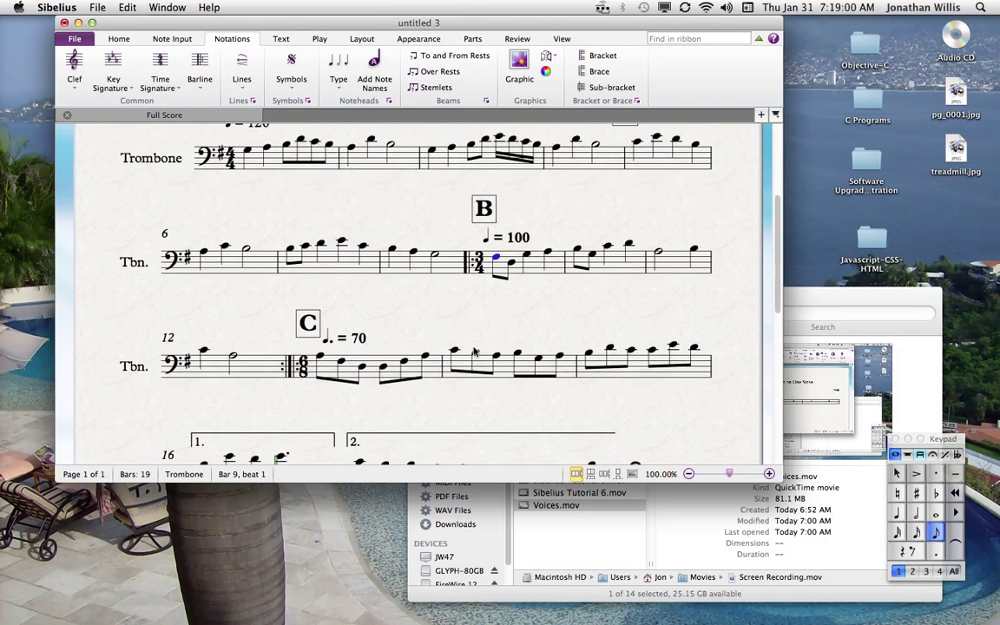
mouse_move(423, 208)
mouse_down()
mouse_move(424, 328)
mouse_move(421, 219)
mouse_up()
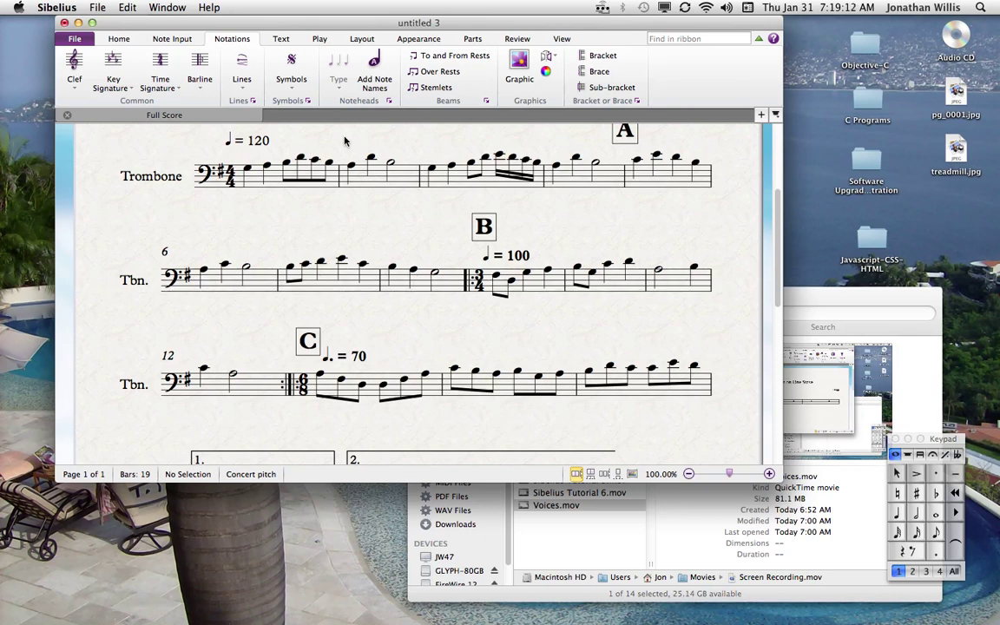
Create 'Smooth' staff text at bar 2 of the Trombone staff
drag(376, 223, 438, 308)
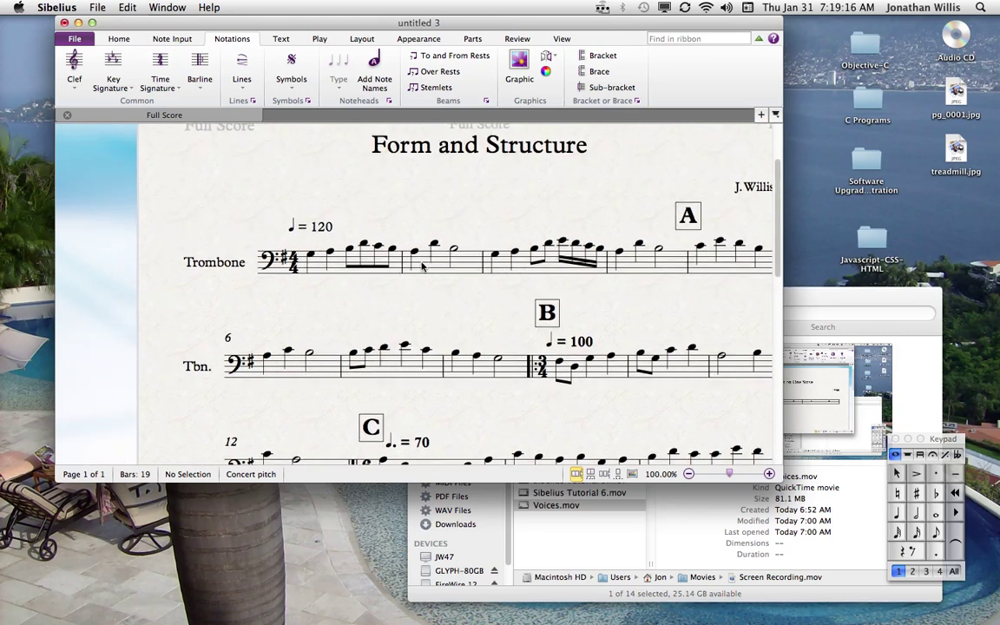
click(421, 269)
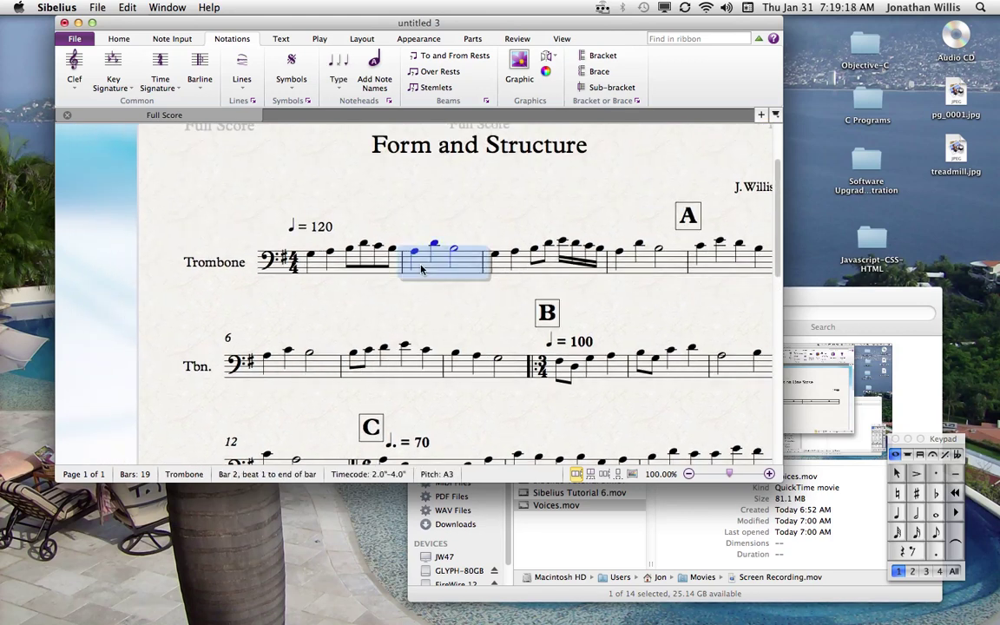
key(Escape)
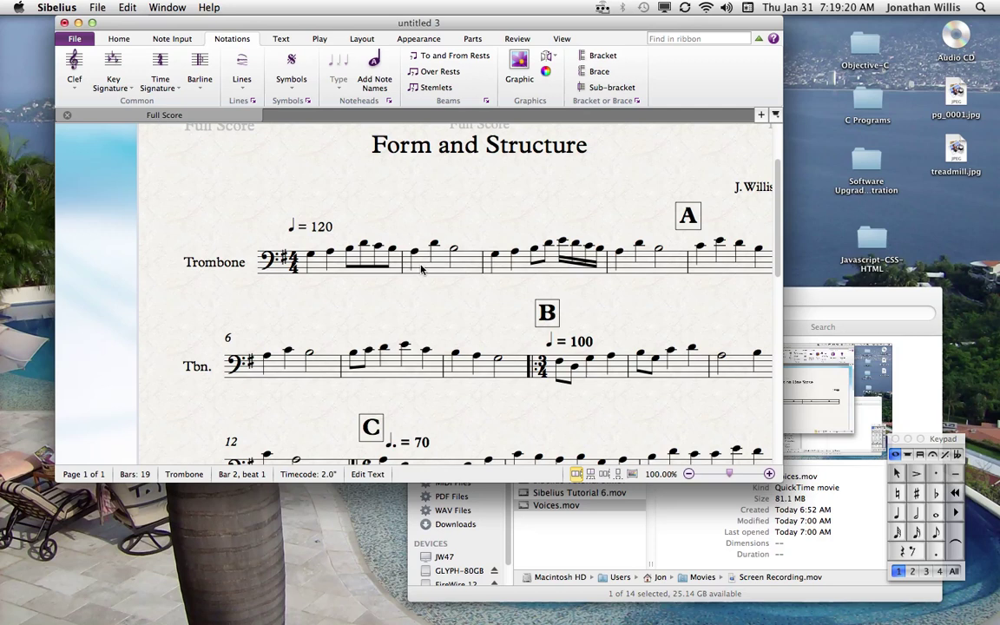
text(Smooth)
key(Escape)
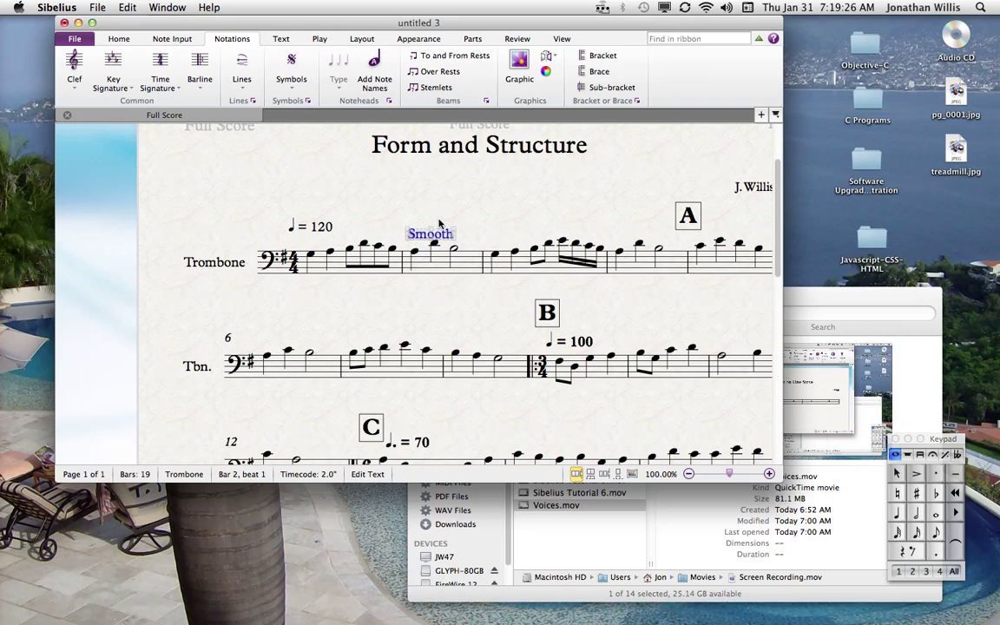
Nudge and drag the Smooth text into bar 1 beside the ♩ = 120 tempo
key(Up)
key(Up)
key(Up)
key(Up)
key(Up)
key(Up)
key(Up)
key(Up)
key(Down)
key(Down)
key(Down)
key(Down)
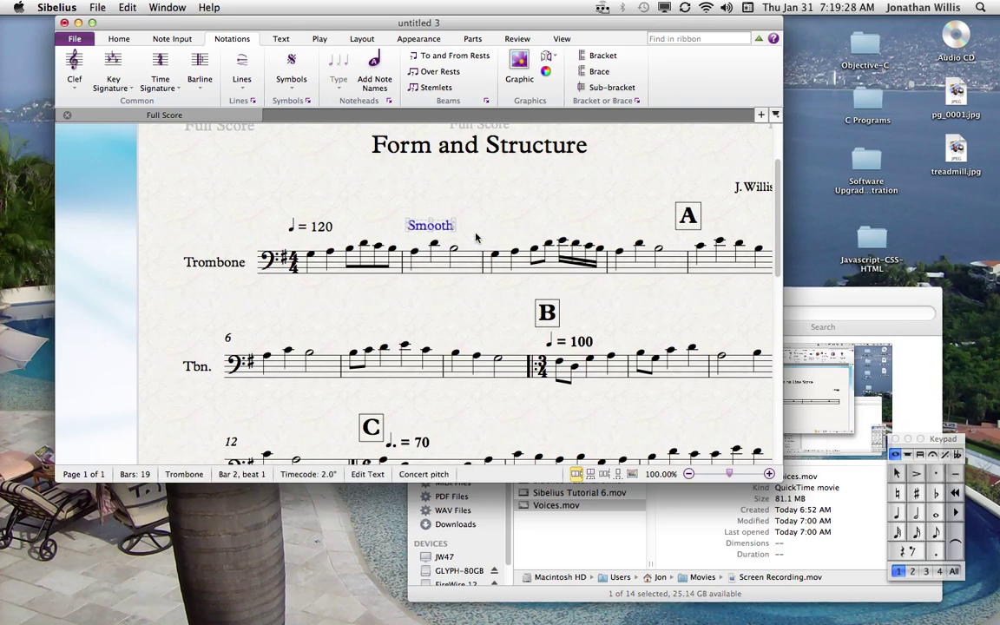
key(Escape)
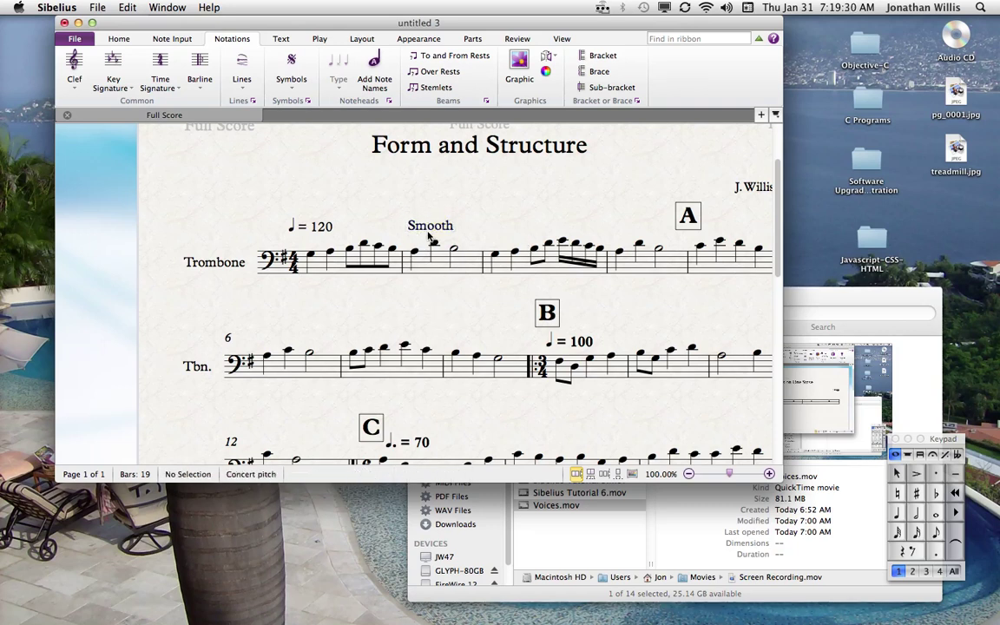
click(431, 230)
drag(432, 230, 510, 240)
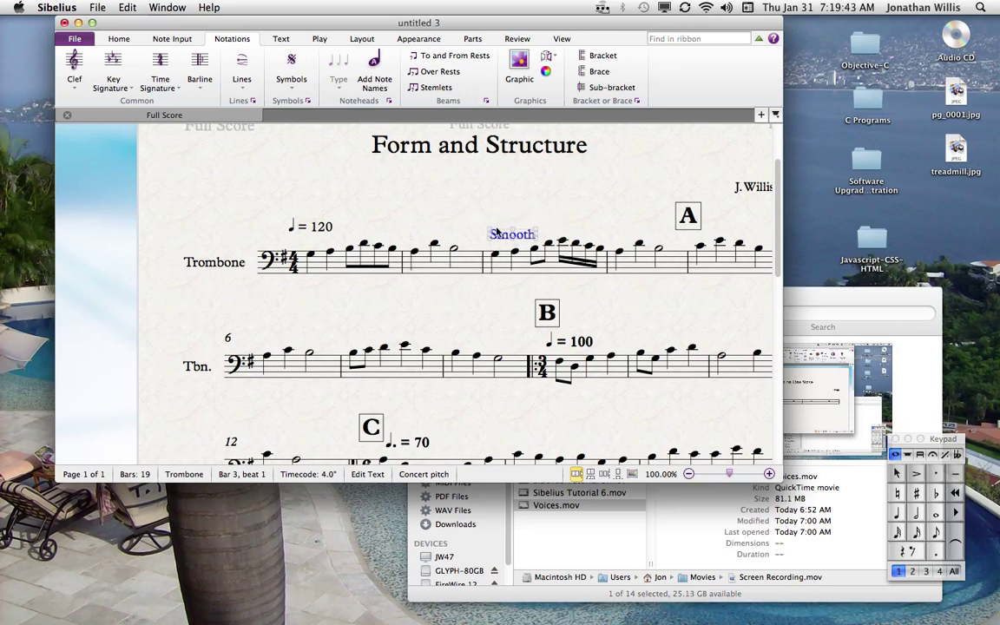
drag(496, 231, 350, 229)
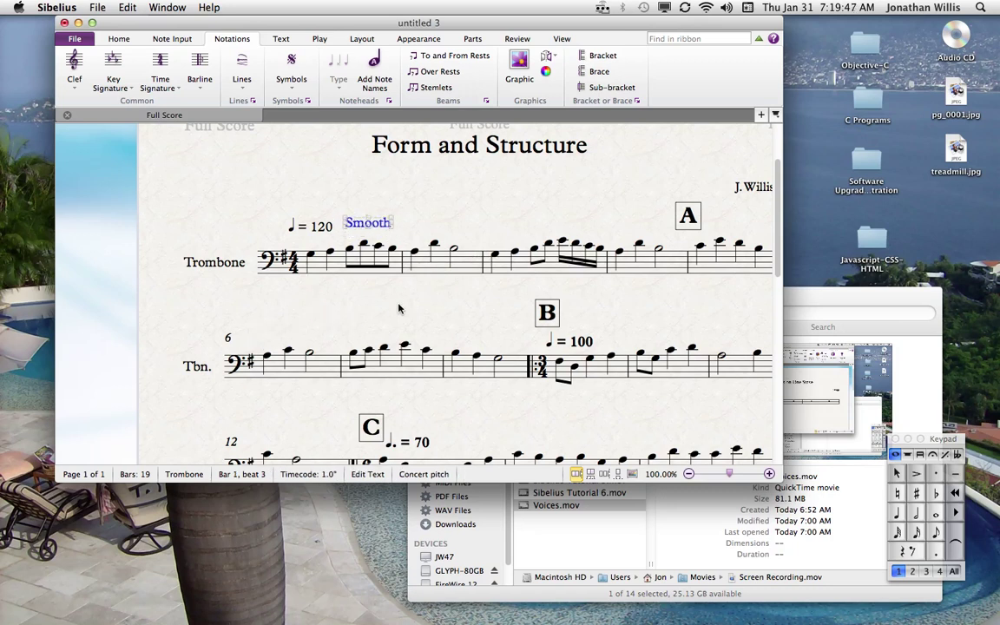
Deselect the Smooth text, leaving it beside the ♩ = 120 tempo in bar 1
key(Escape)
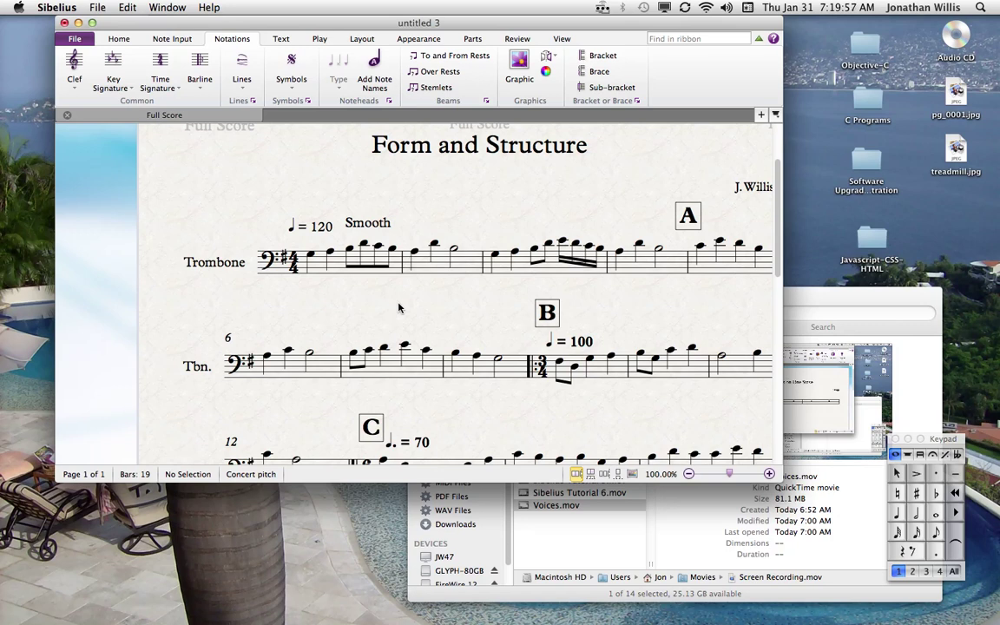
double_click(366, 223)
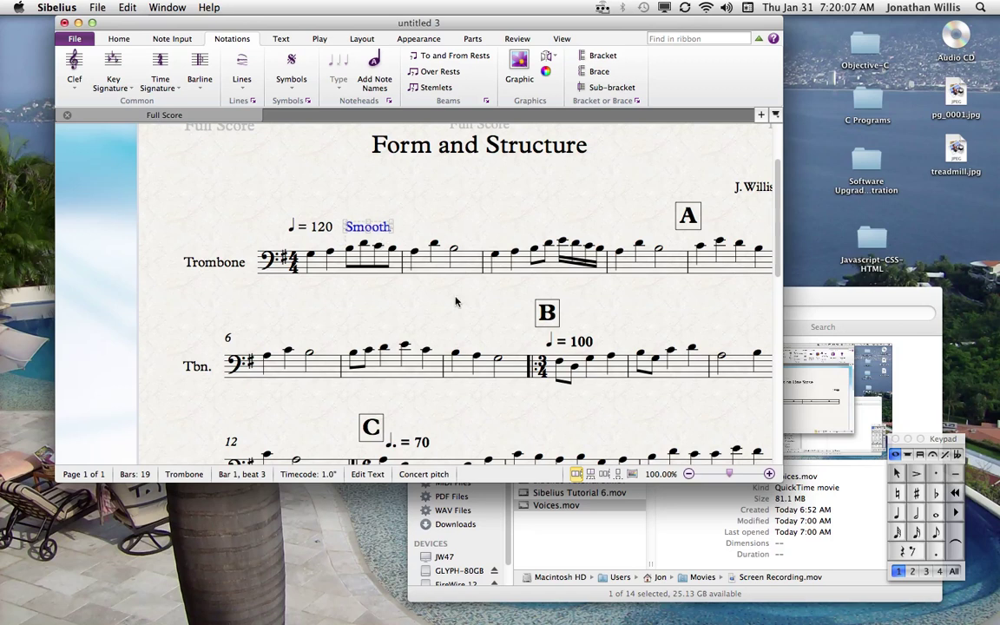
drag(456, 301, 459, 333)
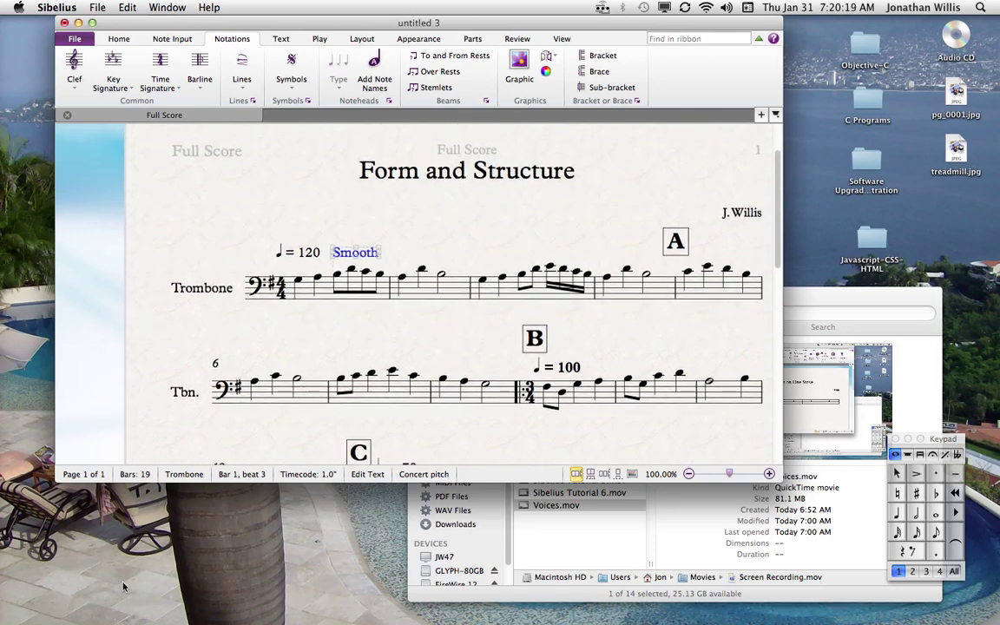